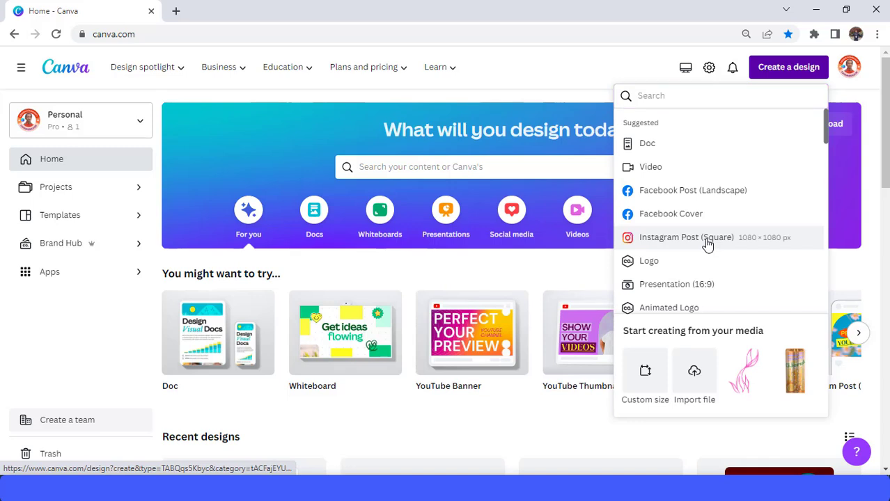
# Step: Create a blank Instagram Post (Square) design and add the Phone Frame Grey from the recently used elements
pyautogui.click(707, 240)
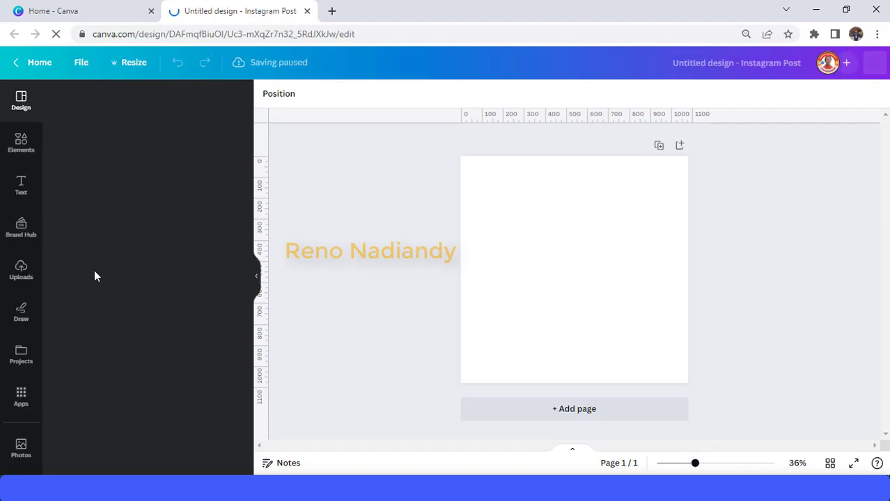
pyautogui.click(24, 143)
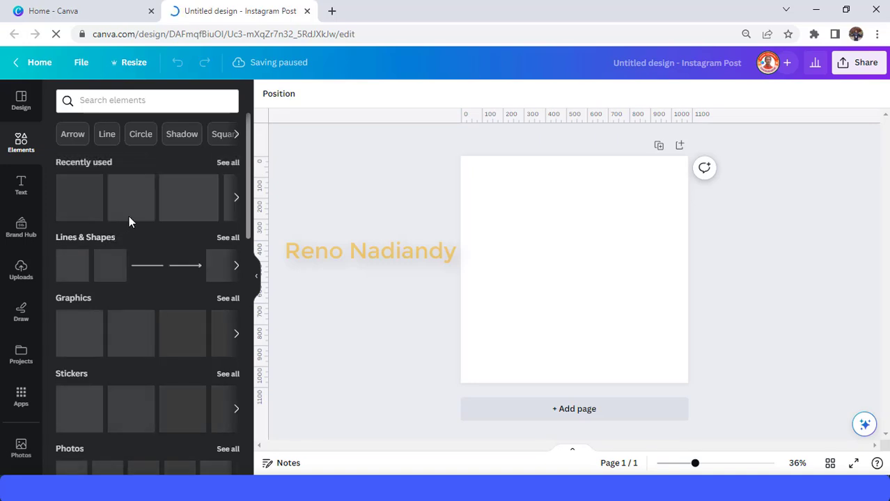
pyautogui.click(228, 163)
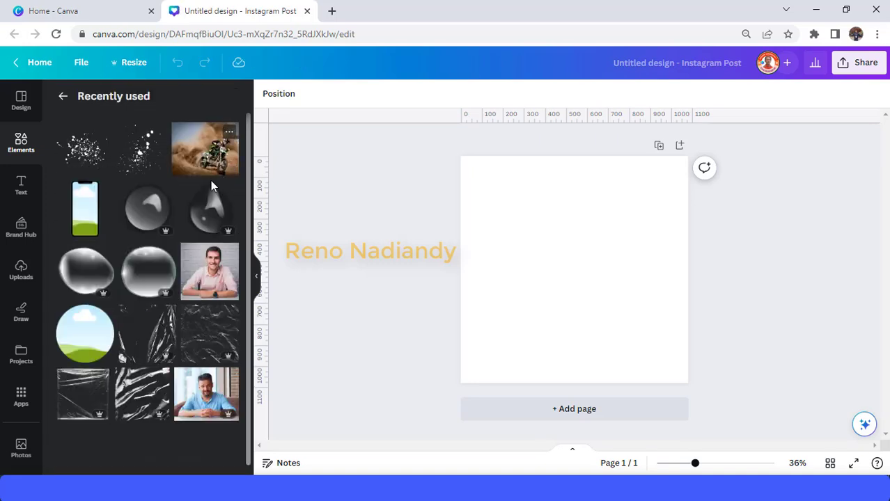
pyautogui.click(103, 192)
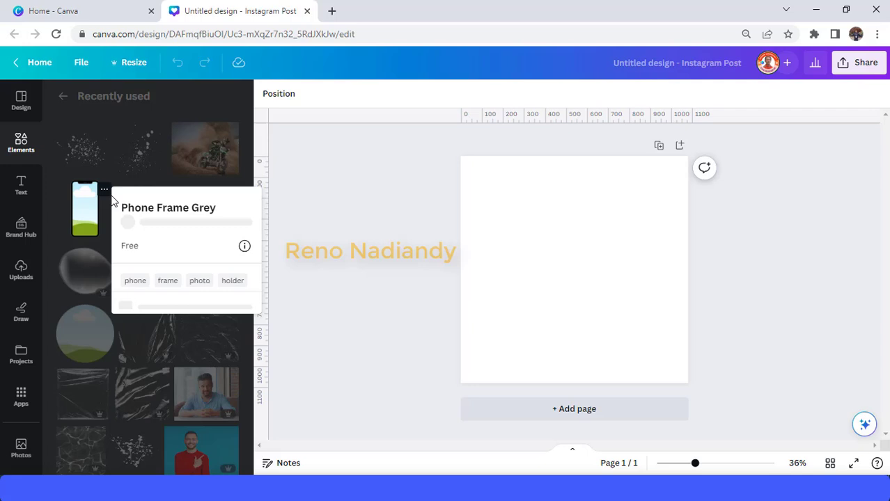
pyautogui.click(85, 221)
pyautogui.click(85, 221)
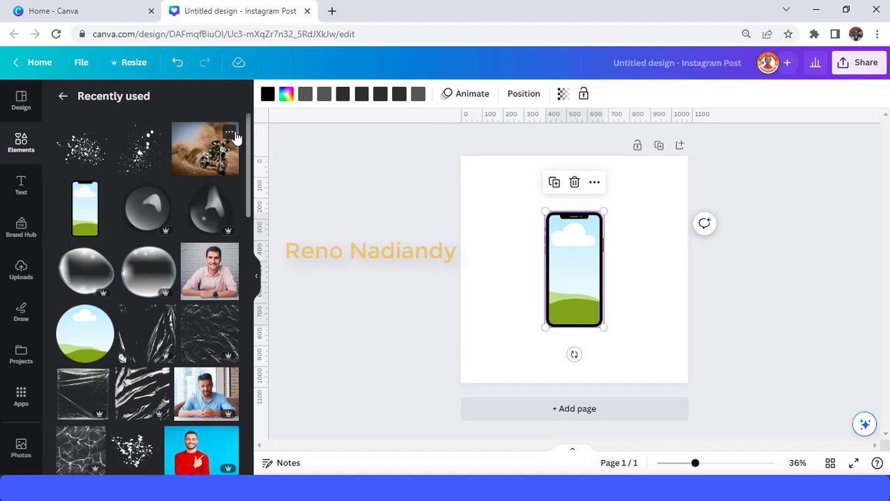
# Step: Add the free green motocross dirt bike rider photo and scale it down to about the phone frame's height
pyautogui.click(229, 132)
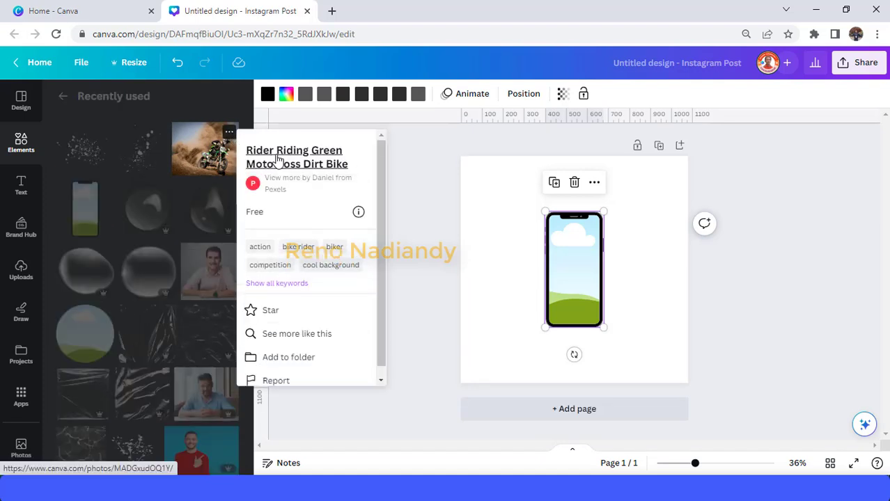
pyautogui.click(202, 165)
pyautogui.click(203, 165)
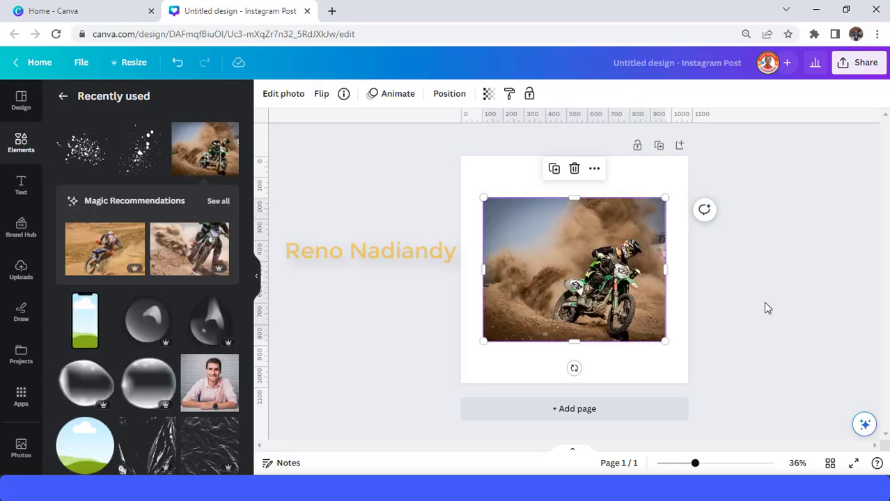
pyautogui.click(713, 463)
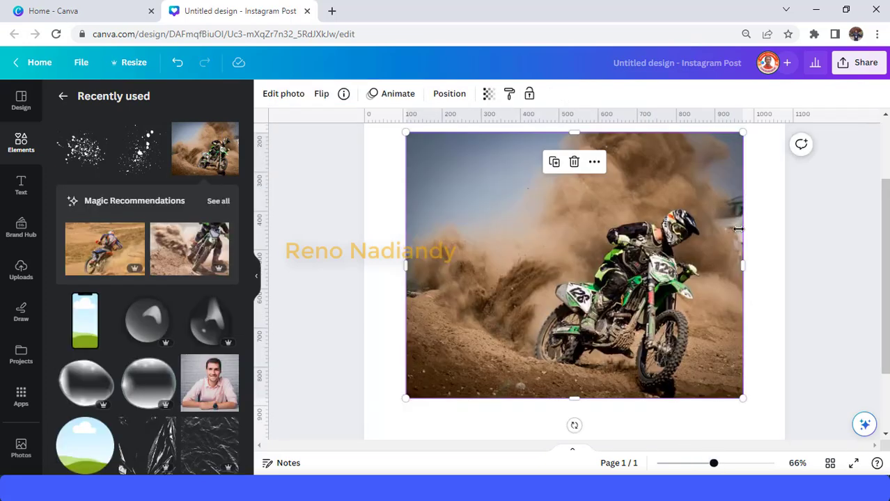
pyautogui.moveTo(737, 229); pyautogui.dragTo(725, 212)
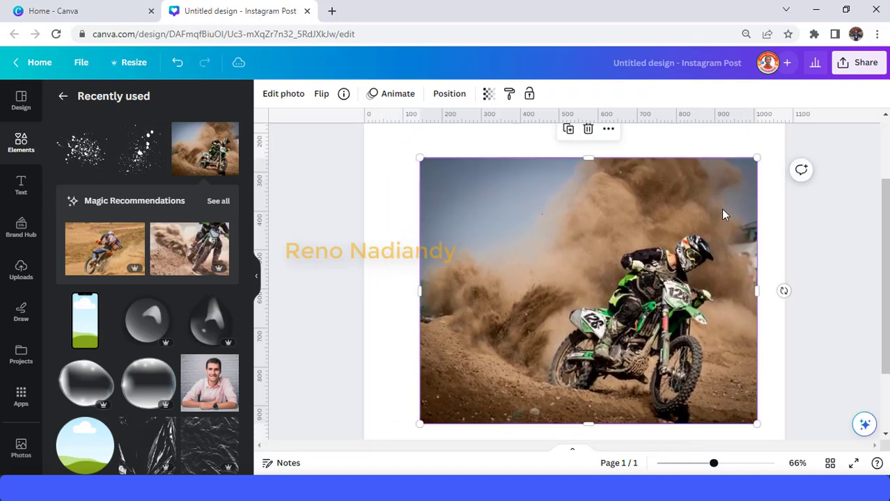
pyautogui.moveTo(756, 158); pyautogui.dragTo(748, 165)
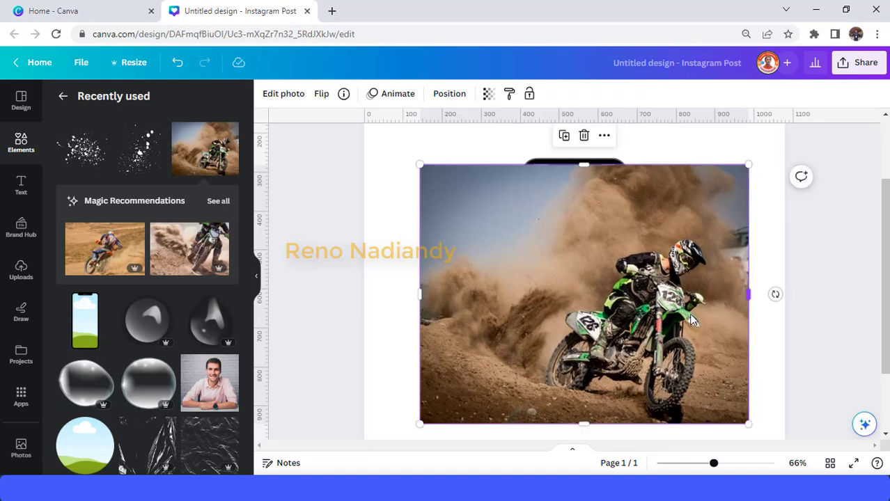
pyautogui.moveTo(748, 423); pyautogui.dragTo(675, 365)
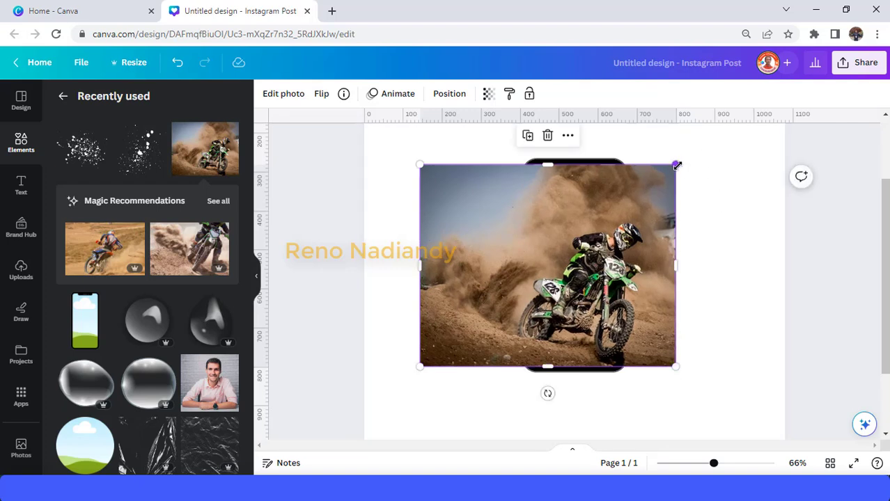
# Step: Duplicate the motocross photo, set the copy aside below, and place the original inside the phone frame
pyautogui.click(527, 135)
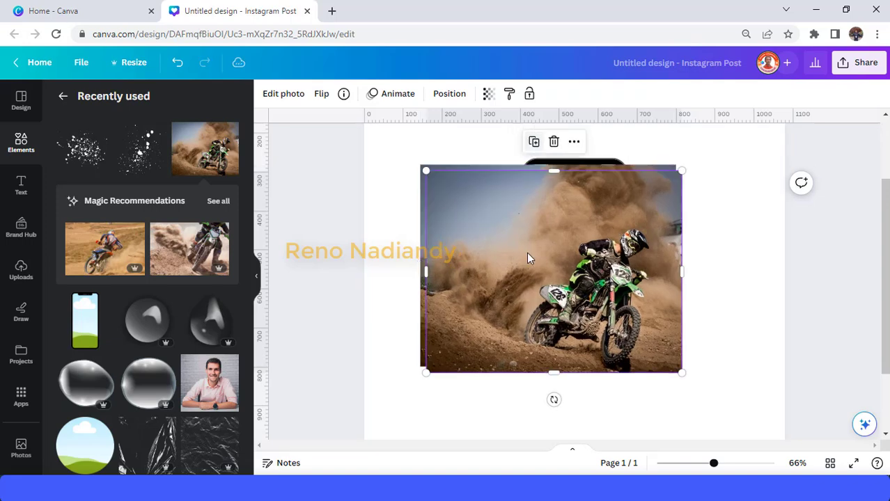
pyautogui.moveTo(526, 252); pyautogui.dragTo(468, 409)
pyautogui.moveTo(645, 241); pyautogui.dragTo(603, 231)
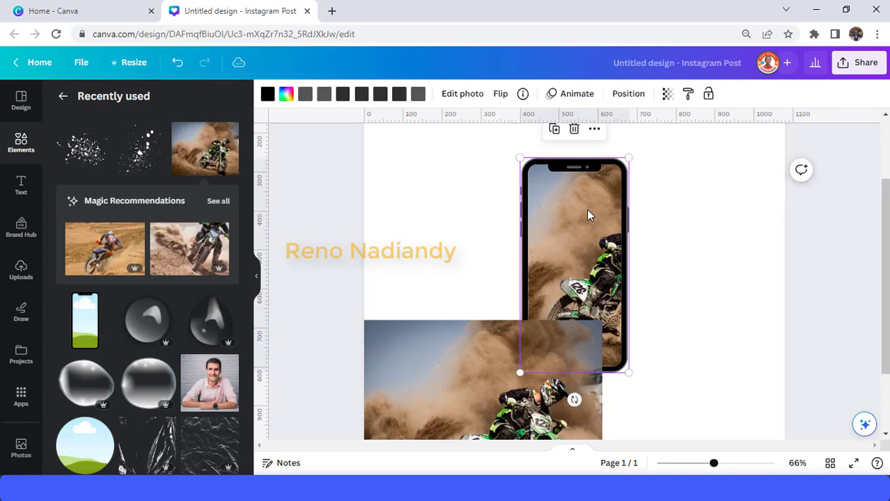
# Step: Reposition the photo inside the phone frame so the rider and front wheel overlap the frame's right edge
pyautogui.doubleClick(586, 211)
pyautogui.moveTo(585, 222); pyautogui.dragTo(574, 223)
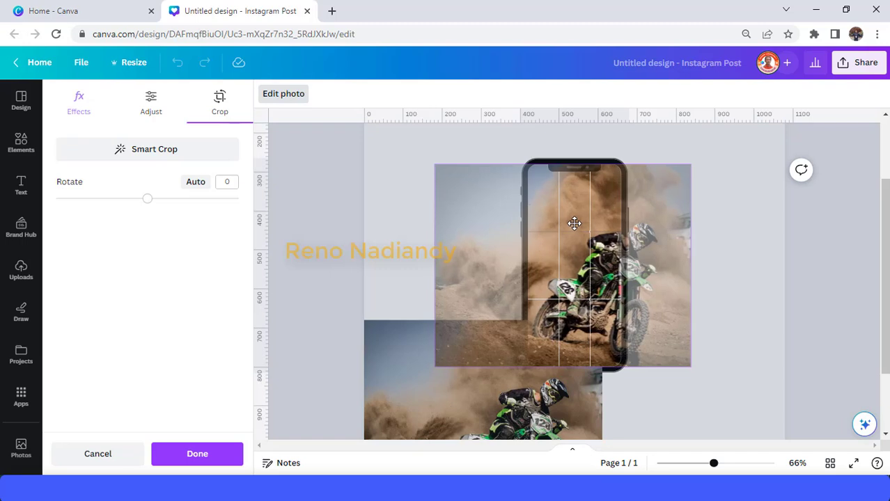
pyautogui.moveTo(574, 222); pyautogui.dragTo(571, 224)
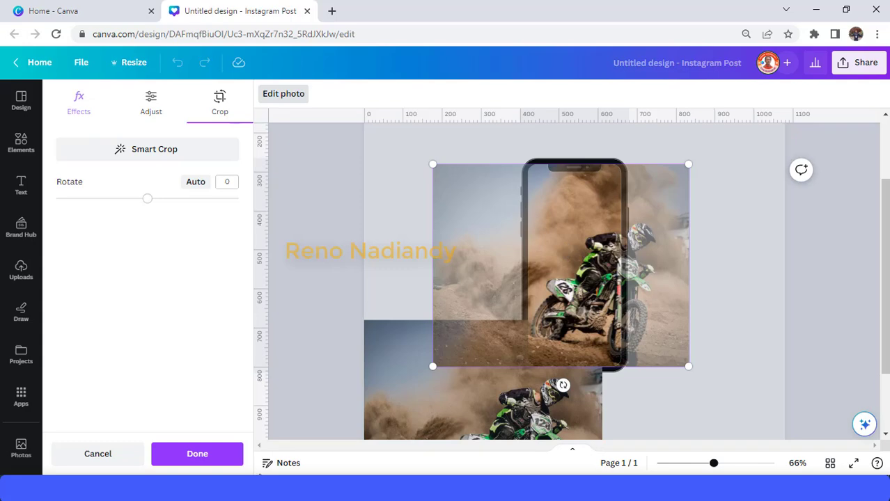
pyautogui.click(206, 455)
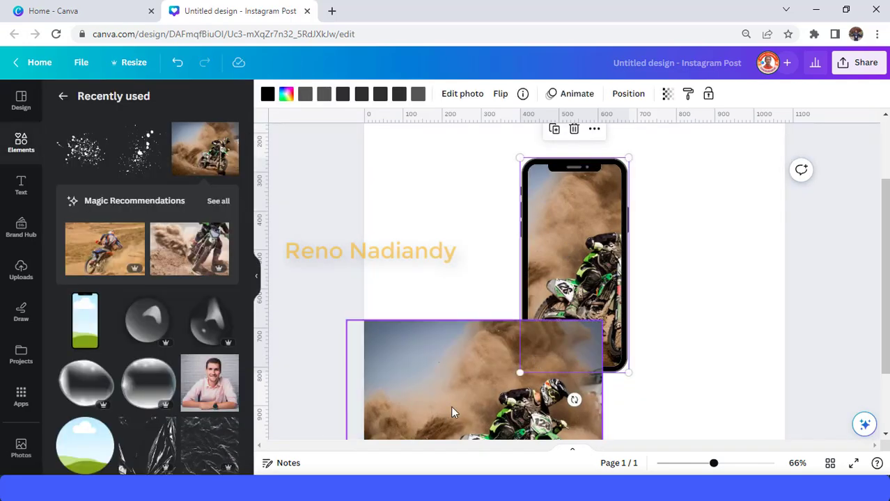
# Step: Move the duplicate motocross photo up the page and remove its background with BG Remover
pyautogui.moveTo(451, 406); pyautogui.dragTo(444, 322)
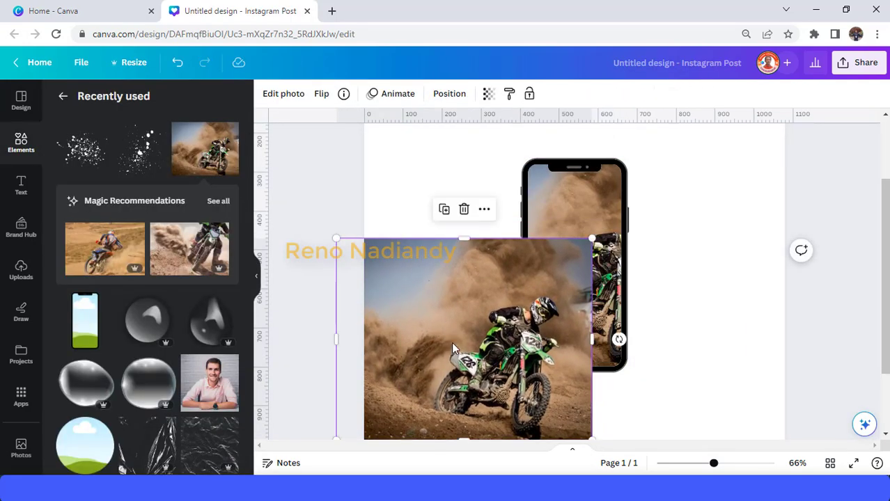
pyautogui.click(286, 94)
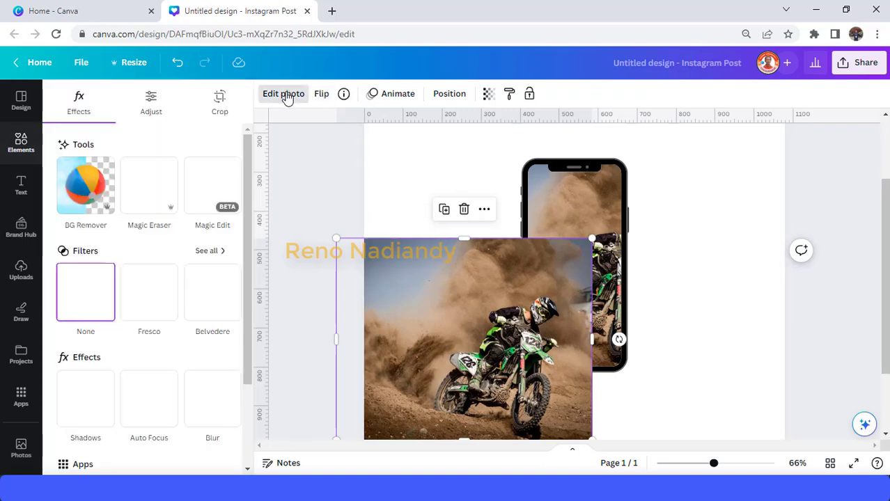
pyautogui.click(80, 206)
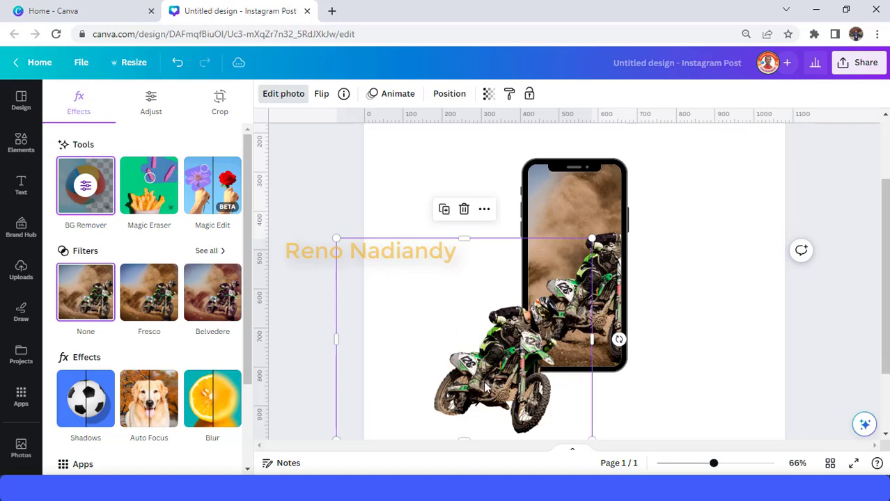
# Step: Align the rider cutout exactly over the rider in the phone frame so the bike extends beyond the frame
pyautogui.moveTo(489, 390); pyautogui.dragTo(628, 308)
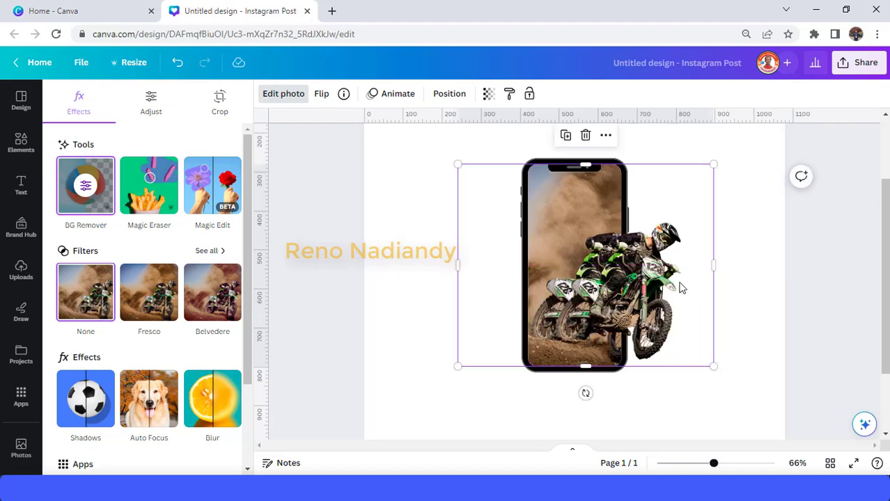
pyautogui.press('Escape')
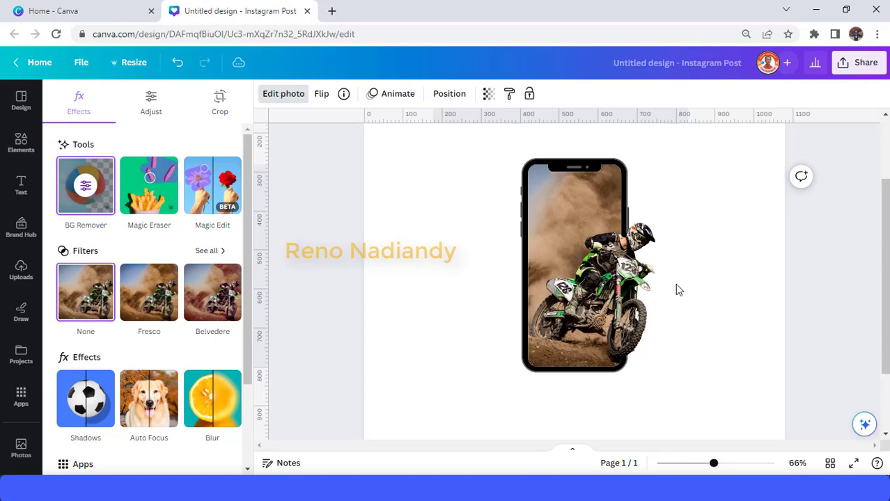
pyautogui.click(674, 283)
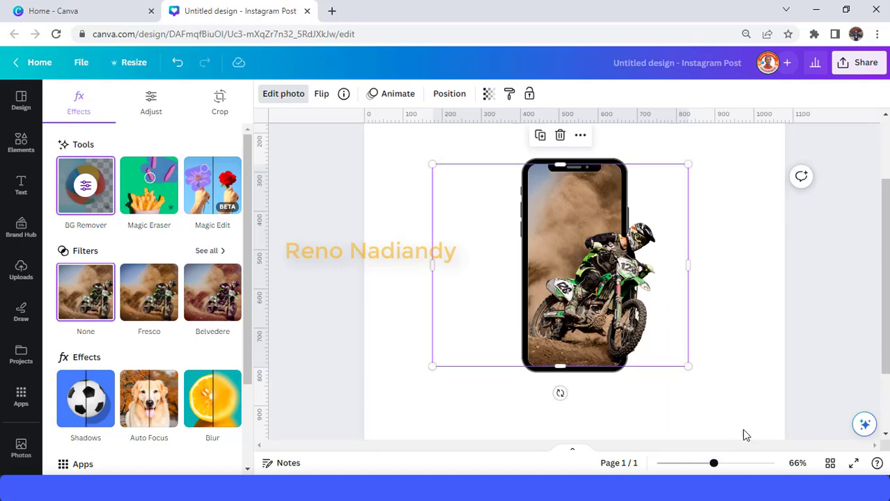
# Step: Crop the rider cutout's right side inward, close to the rider's hand and front wheel
pyautogui.hotkey('ctrl', '+')
pyautogui.hotkey('ctrl', '+')
pyautogui.hotkey('ctrl', '+')
pyautogui.moveTo(757, 268); pyautogui.dragTo(738, 271)
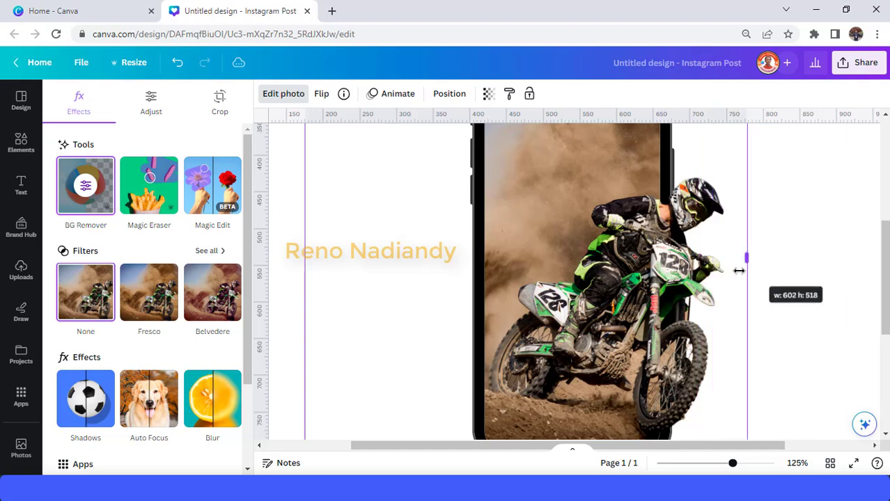
pyautogui.moveTo(722, 303); pyautogui.dragTo(709, 301)
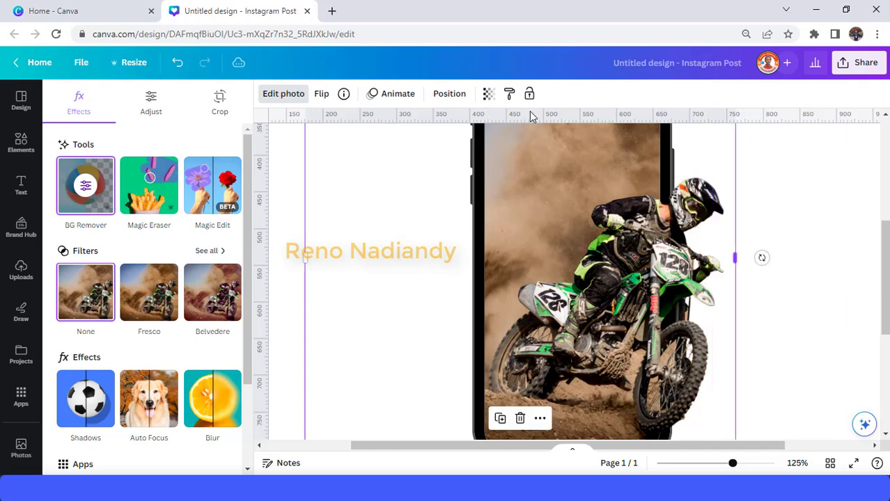
# Step: Try adjusting the rider cutout's transparency, ending back at 100, and deselect the cutout
pyautogui.click(489, 94)
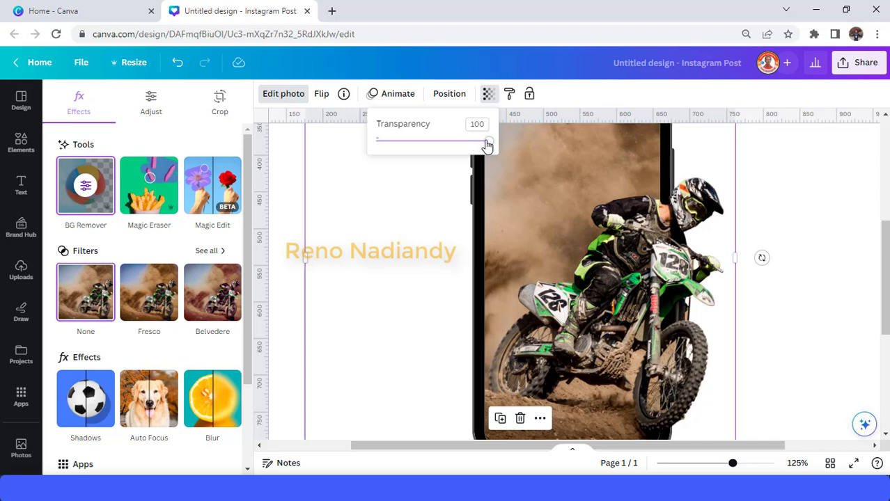
pyautogui.moveTo(486, 144); pyautogui.dragTo(490, 180)
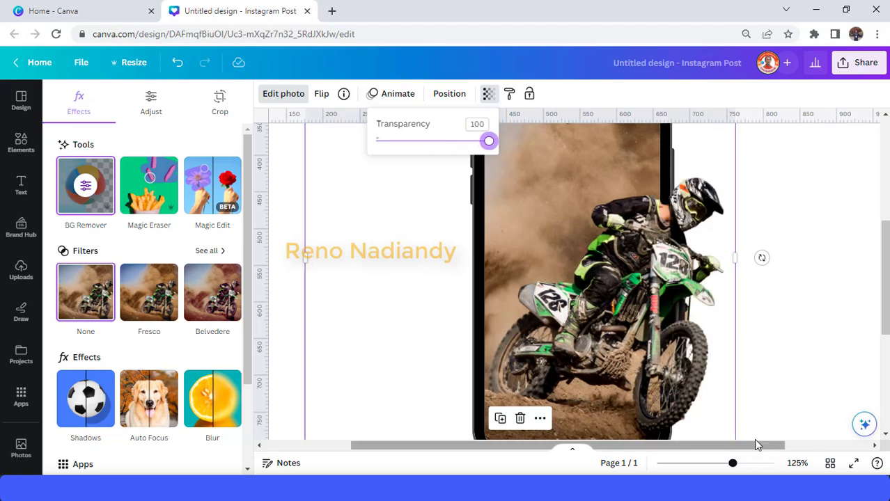
pyautogui.click(718, 465)
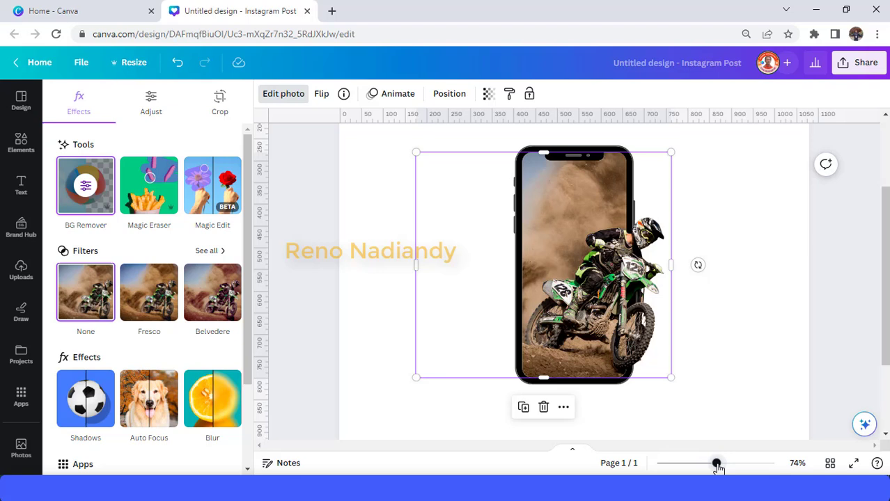
pyautogui.click(754, 368)
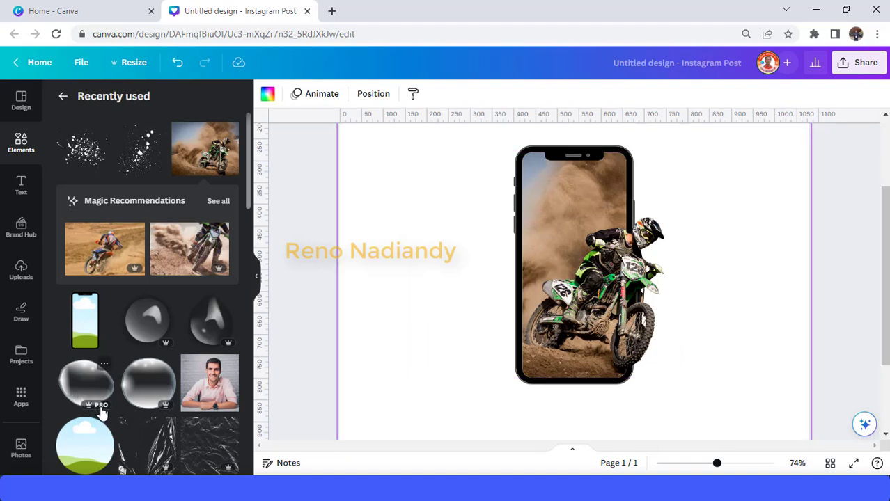
# Step: Add the free paint splatter graphic from the recently used elements and recolor it dark brown from the photo colors
pyautogui.click(100, 135)
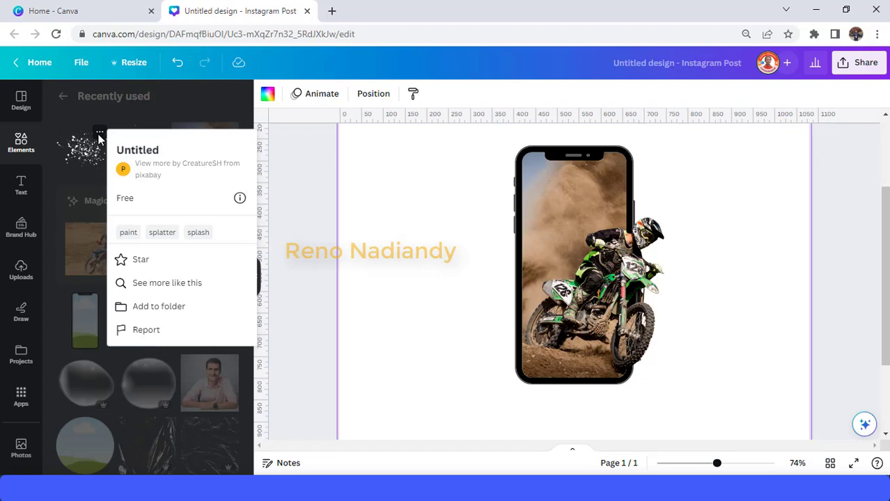
pyautogui.click(82, 158)
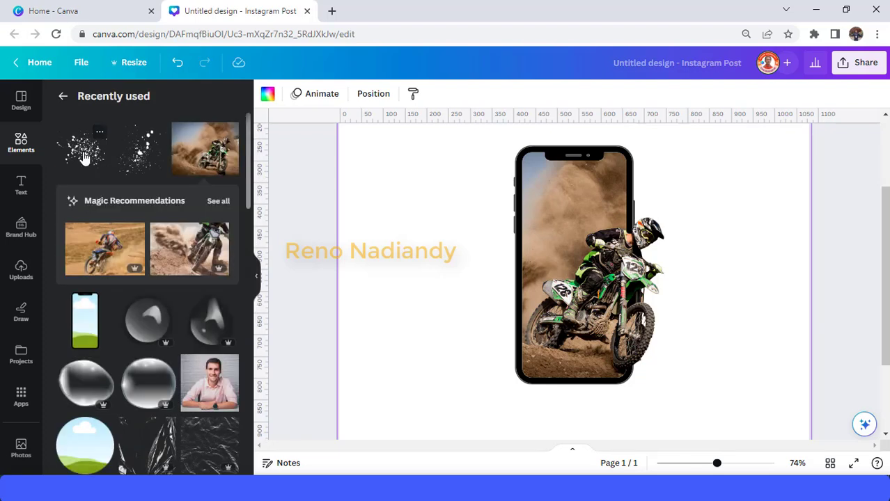
pyautogui.click(89, 155)
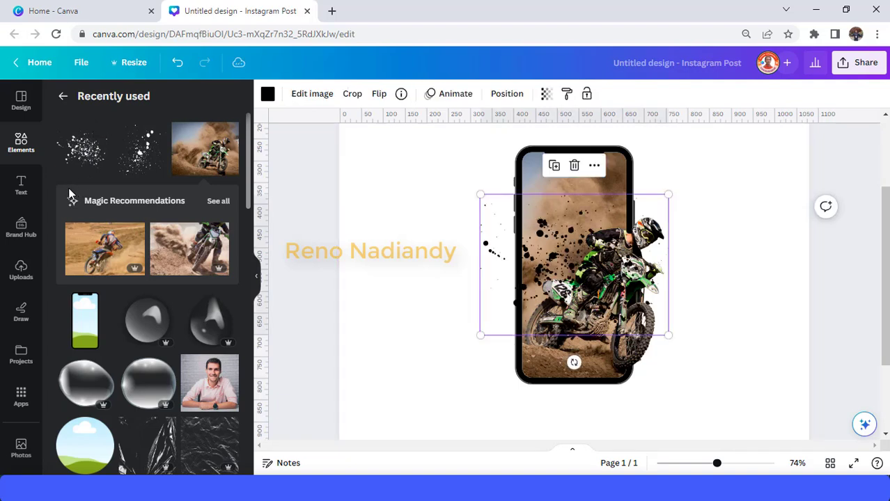
pyautogui.click(269, 96)
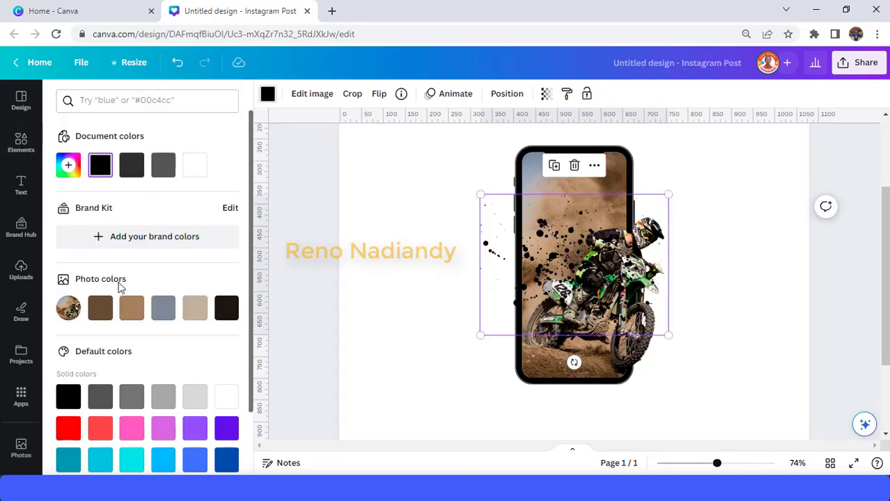
pyautogui.click(101, 315)
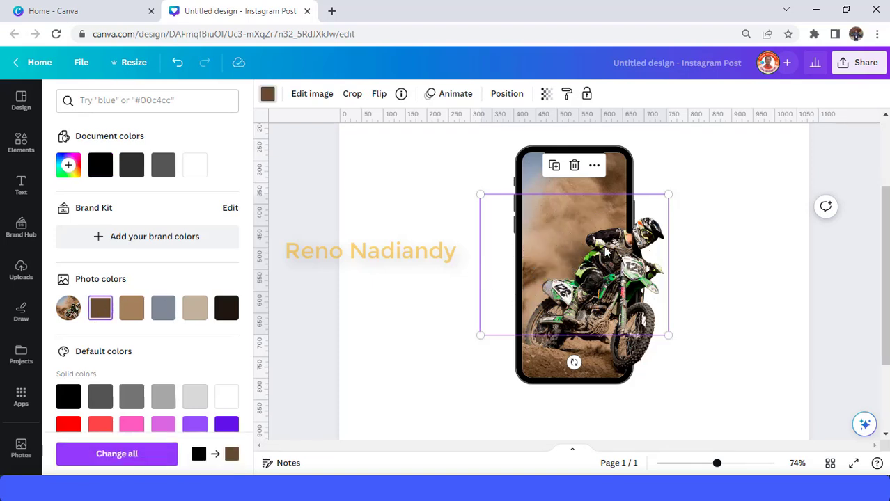
# Step: Shrink the brown splatter to about half its size and position it around the bottom of the front wheel
pyautogui.moveTo(625, 305); pyautogui.dragTo(712, 359)
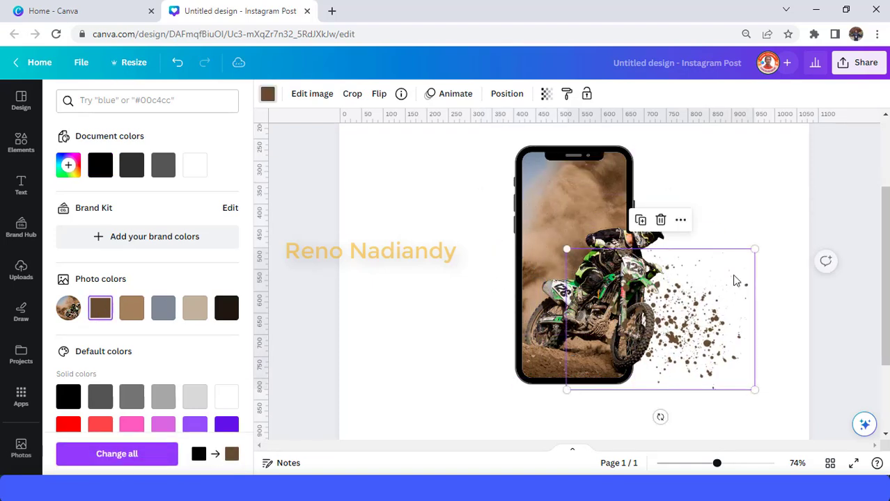
pyautogui.moveTo(754, 250); pyautogui.dragTo(657, 320)
pyautogui.moveTo(625, 364); pyautogui.dragTo(635, 371)
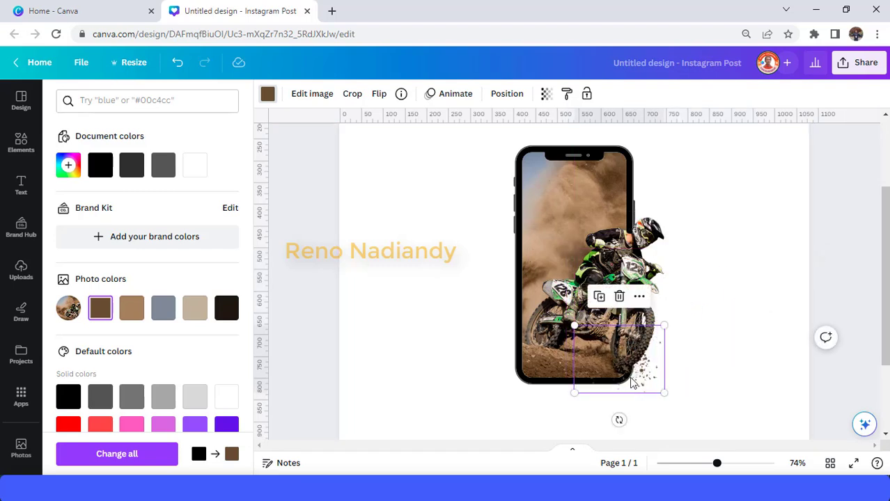
# Step: Duplicate the brown splatter, rotate the copy, place it along the outer side of the front wheel, and recolor it light brown from the photo colors
pyautogui.click(601, 297)
pyautogui.moveTo(625, 429); pyautogui.dragTo(670, 430)
pyautogui.moveTo(664, 370); pyautogui.dragTo(684, 329)
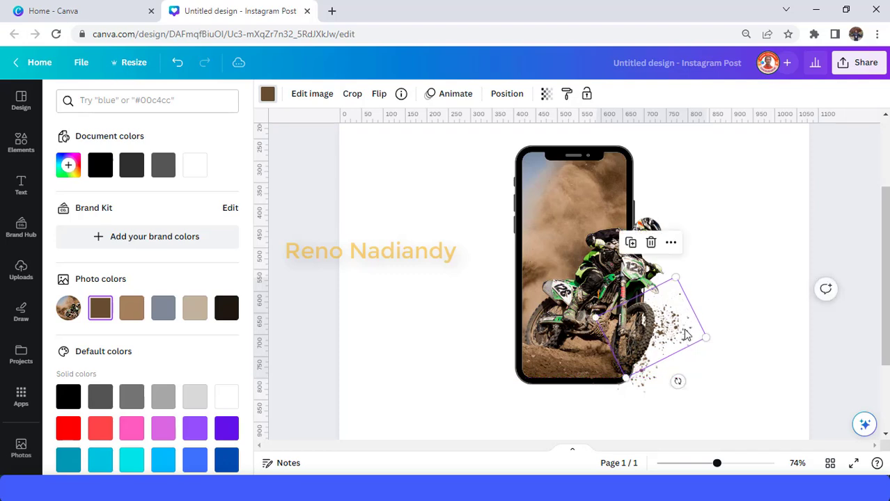
pyautogui.click(131, 307)
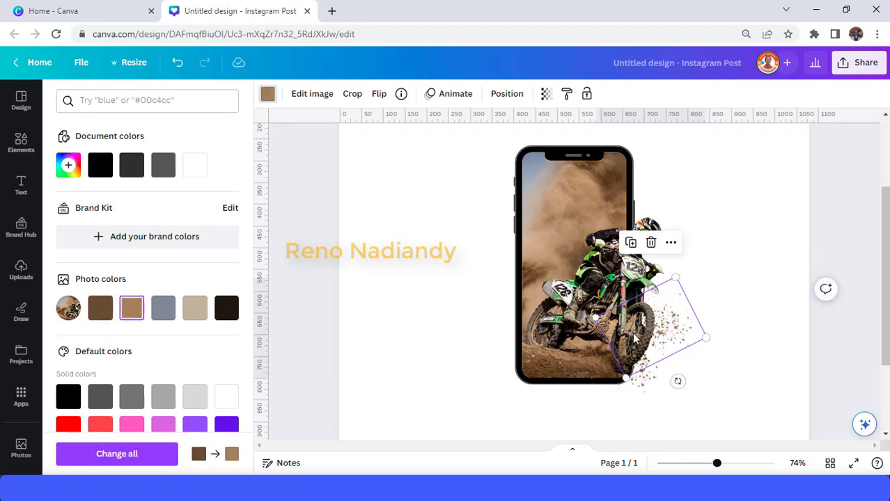
# Step: Send the light brown splatter copy one layer backward and deselect it
pyautogui.rightClick(678, 326)
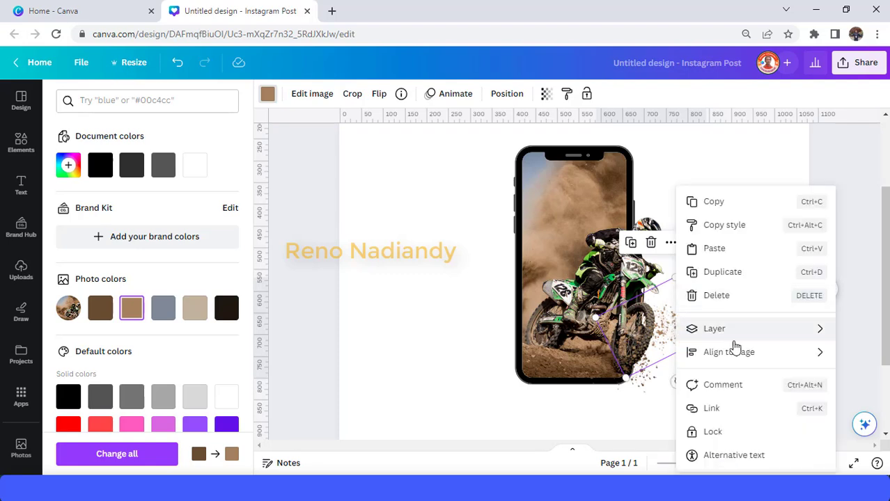
pyautogui.moveTo(727, 337)
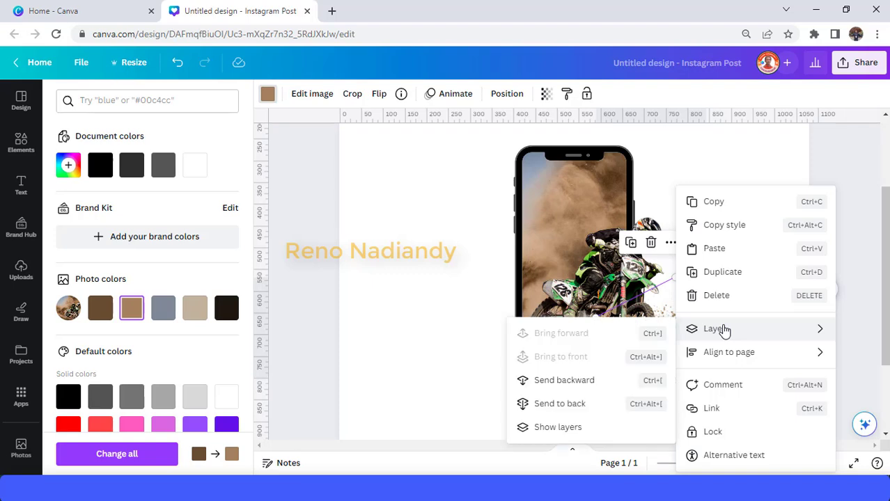
pyautogui.click(578, 383)
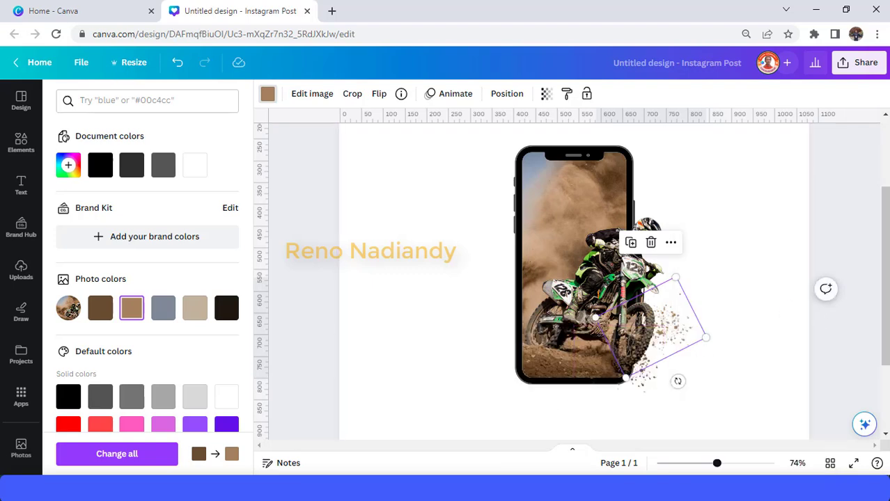
pyautogui.click(376, 225)
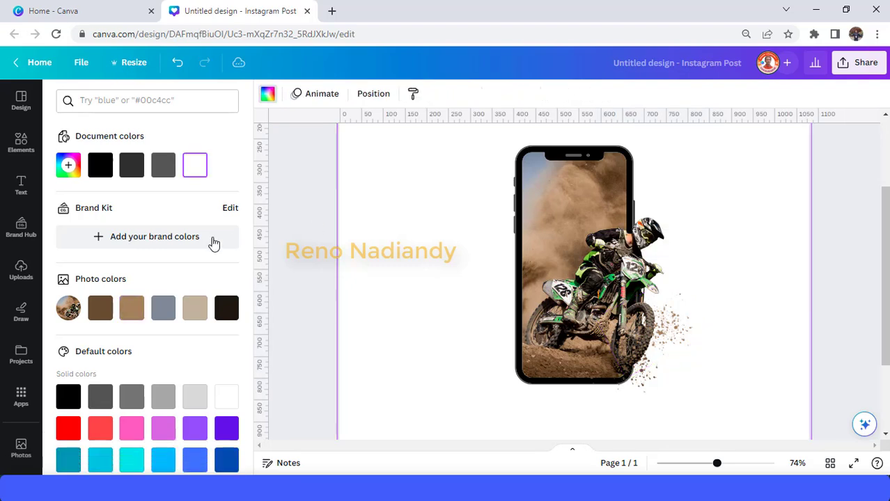
pyautogui.click(313, 220)
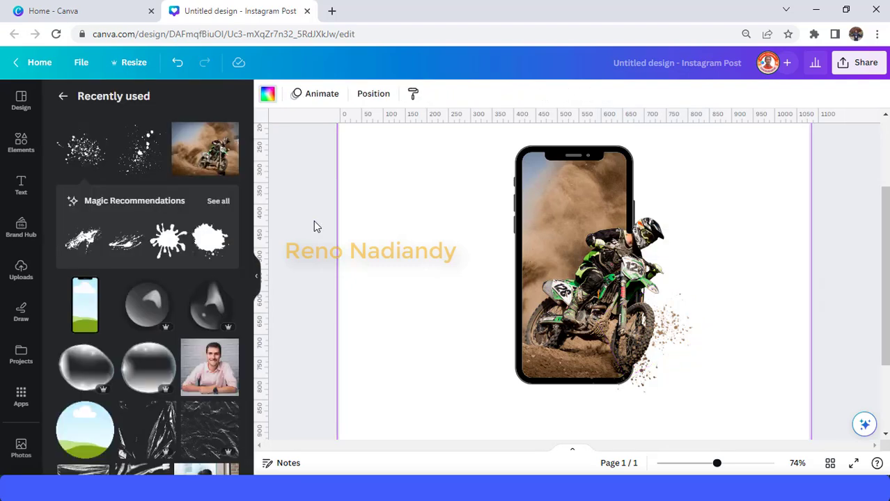
# Step: Add the second paint splatter graphic from the recently used elements and recolor it dark brown from the photo colors
pyautogui.click(144, 159)
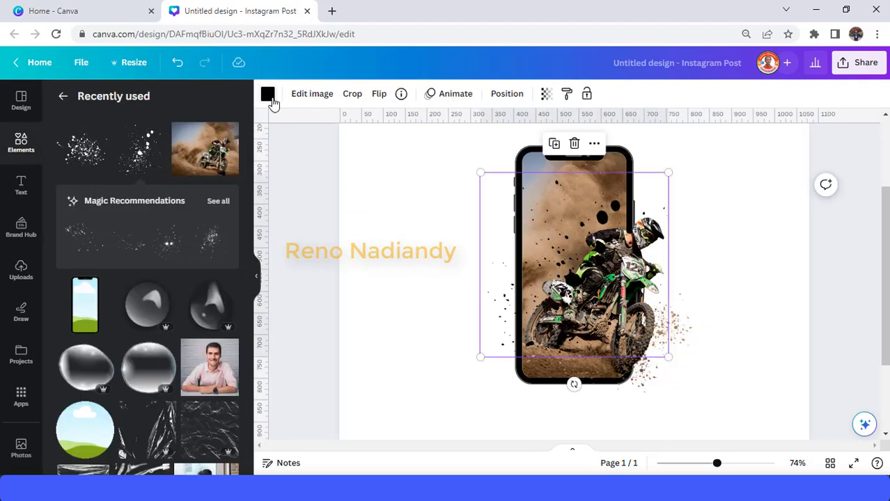
pyautogui.click(269, 95)
pyautogui.click(98, 348)
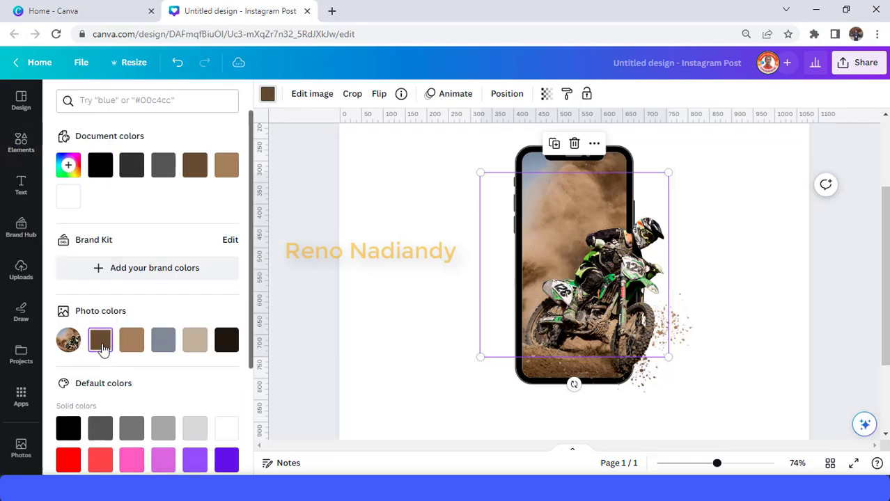
# Step: Shrink and rotate the new dark brown splatter and position it below the front wheel, across the phone's bottom edge
pyautogui.moveTo(667, 174); pyautogui.dragTo(607, 233)
pyautogui.moveTo(538, 383); pyautogui.dragTo(496, 376)
pyautogui.moveTo(540, 287); pyautogui.dragTo(615, 367)
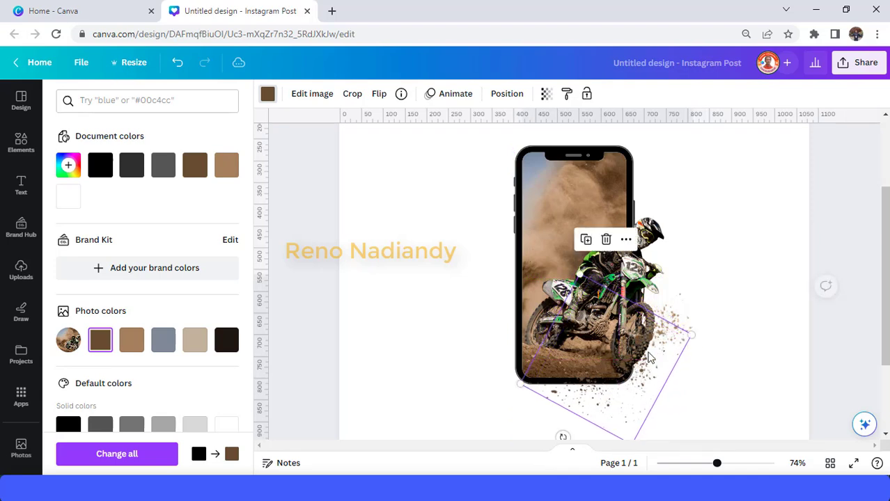
pyautogui.moveTo(690, 334); pyautogui.dragTo(634, 371)
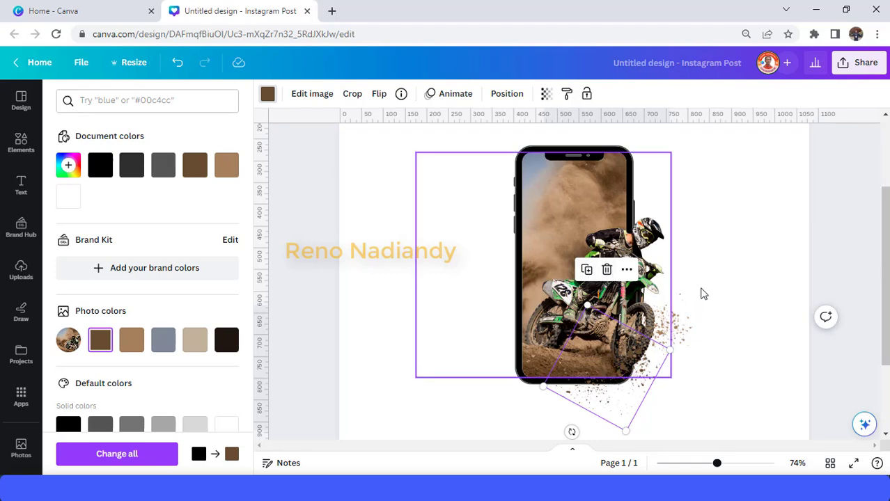
# Step: Place a rotated copy of the dark brown splatter beside the upper front wheel, outside the phone frame, and deselect it
pyautogui.moveTo(631, 397); pyautogui.dragTo(657, 305)
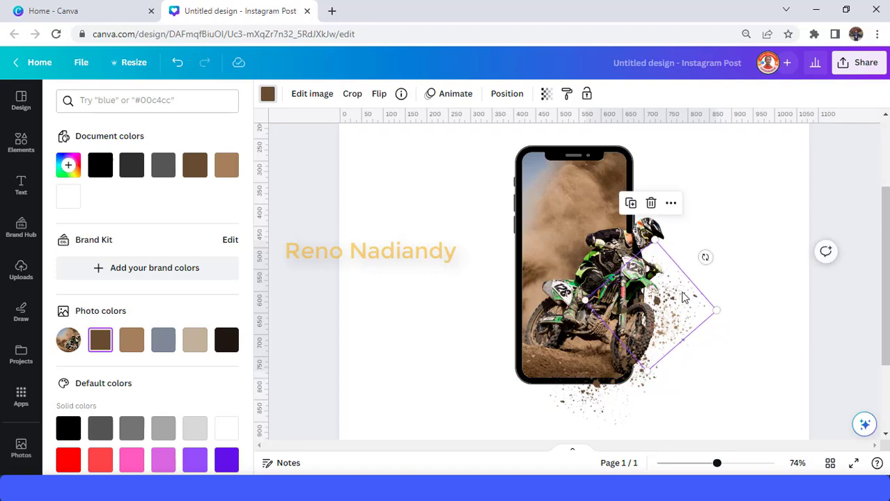
pyautogui.click(787, 289)
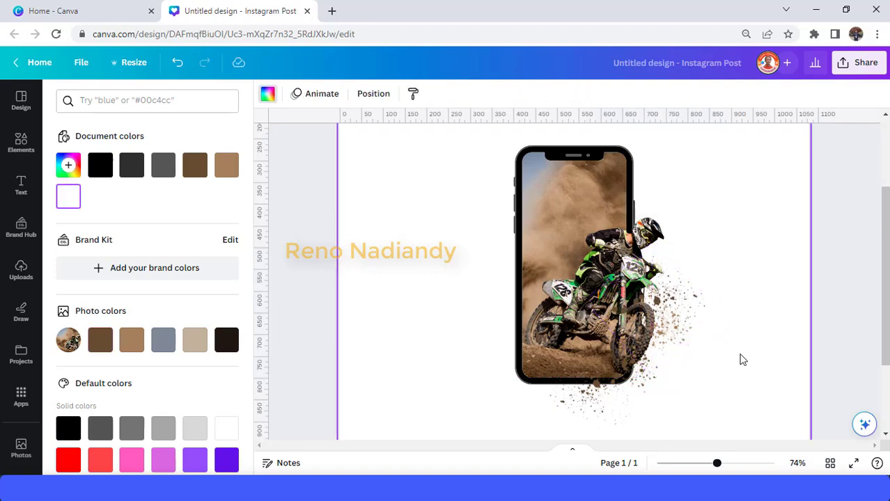